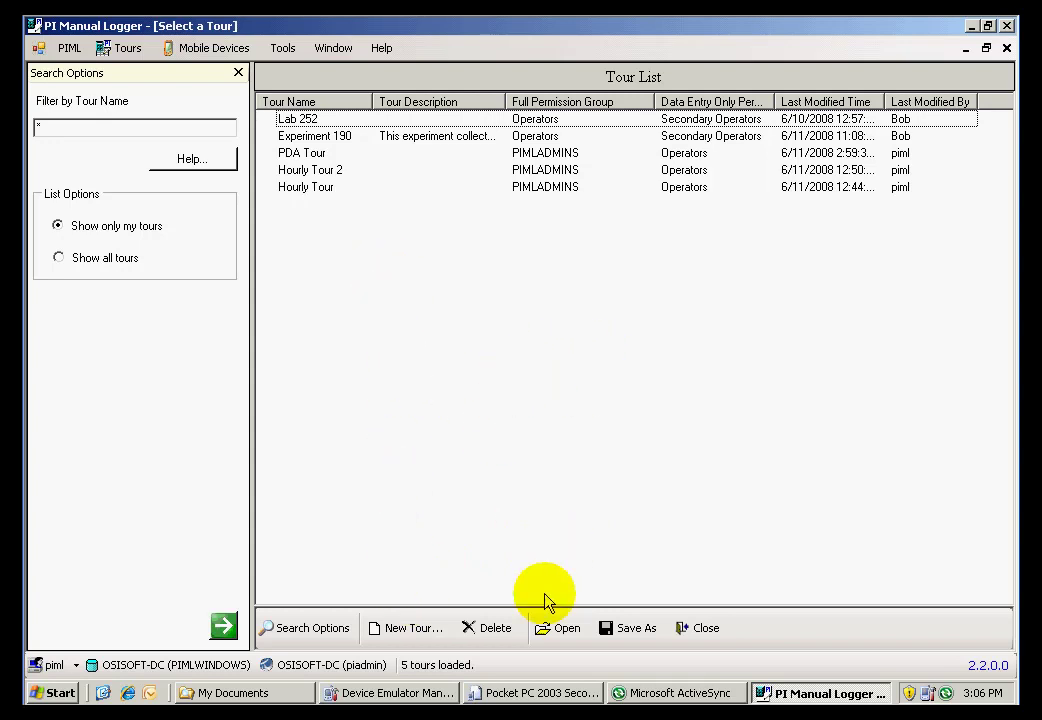
Start a new tour named 'PDA Tour 3' in the tour wizard
left_click(413, 630)
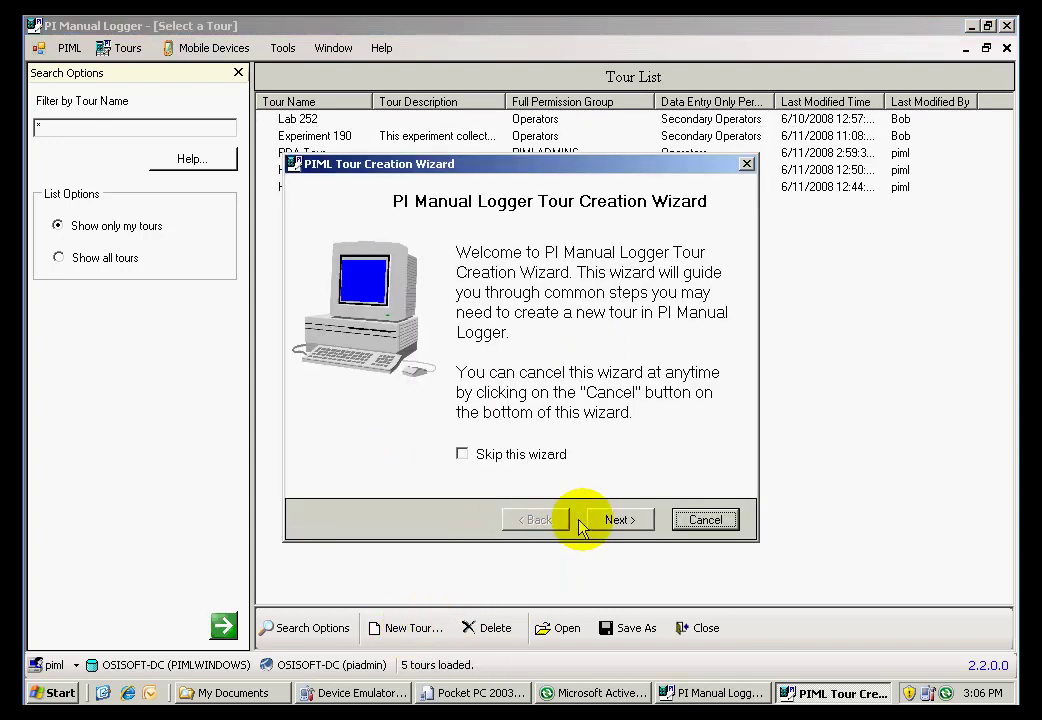
left_click(614, 520)
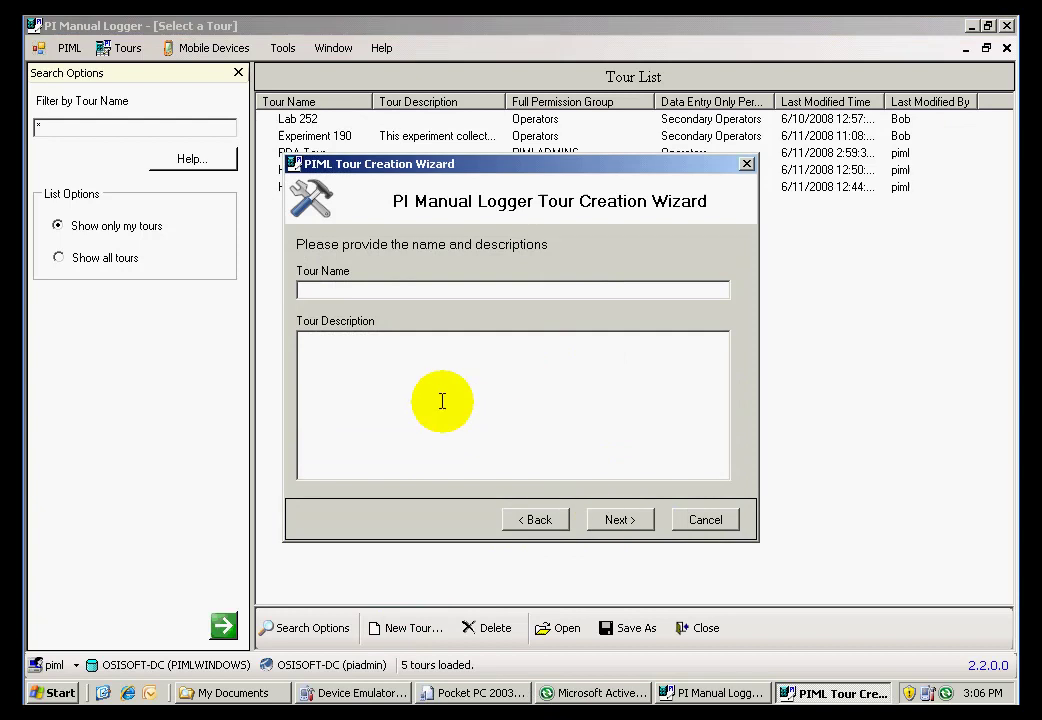
type("PDA Tour 3")
left_click(619, 519)
Give PIMLADMINS full permission and Operators data-entry-only permission on the tour
left_click(709, 292)
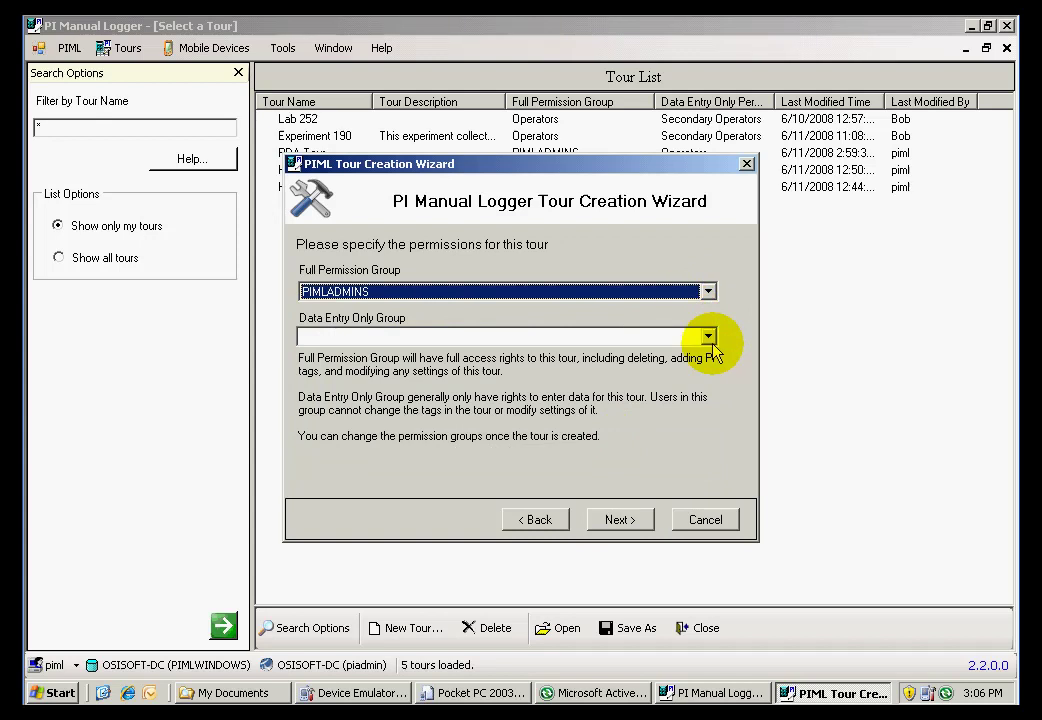
left_click(708, 337)
left_click(702, 368)
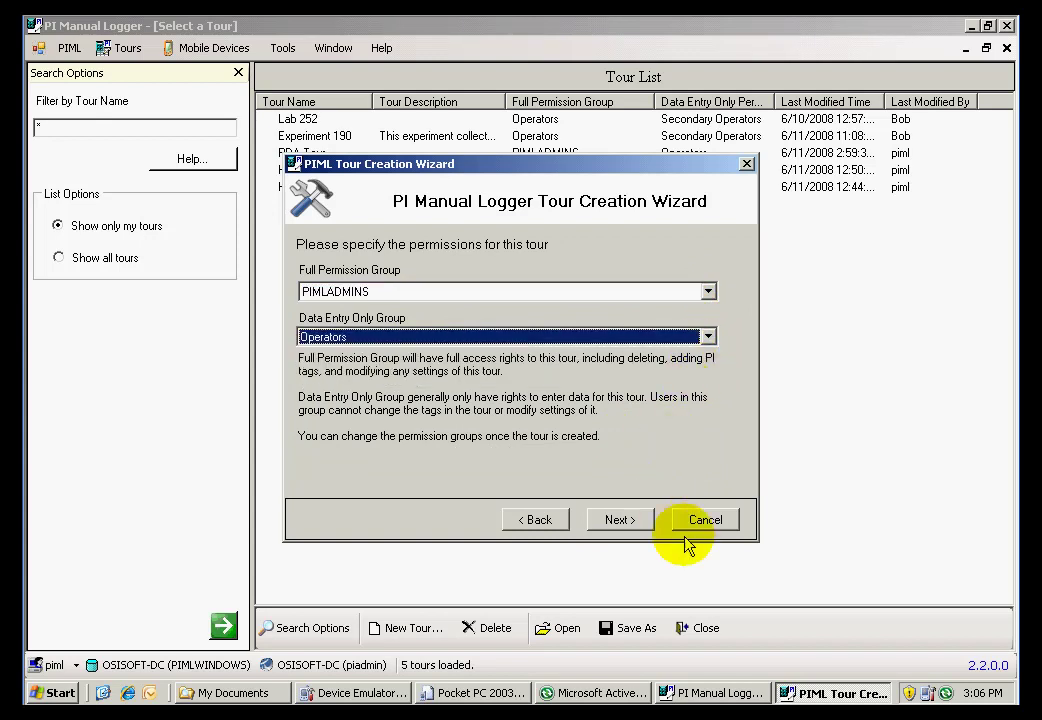
left_click(646, 530)
Add tags PIML-Float10 through PIML-Float12 to the tour via Tag Search
left_click(693, 295)
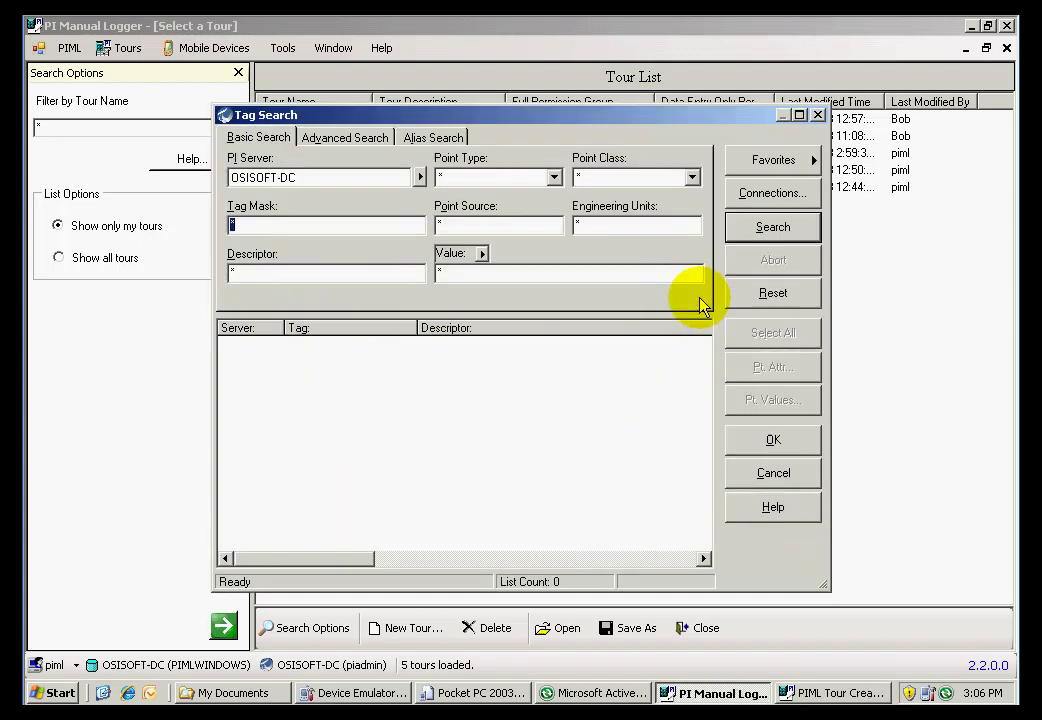
left_click(738, 233)
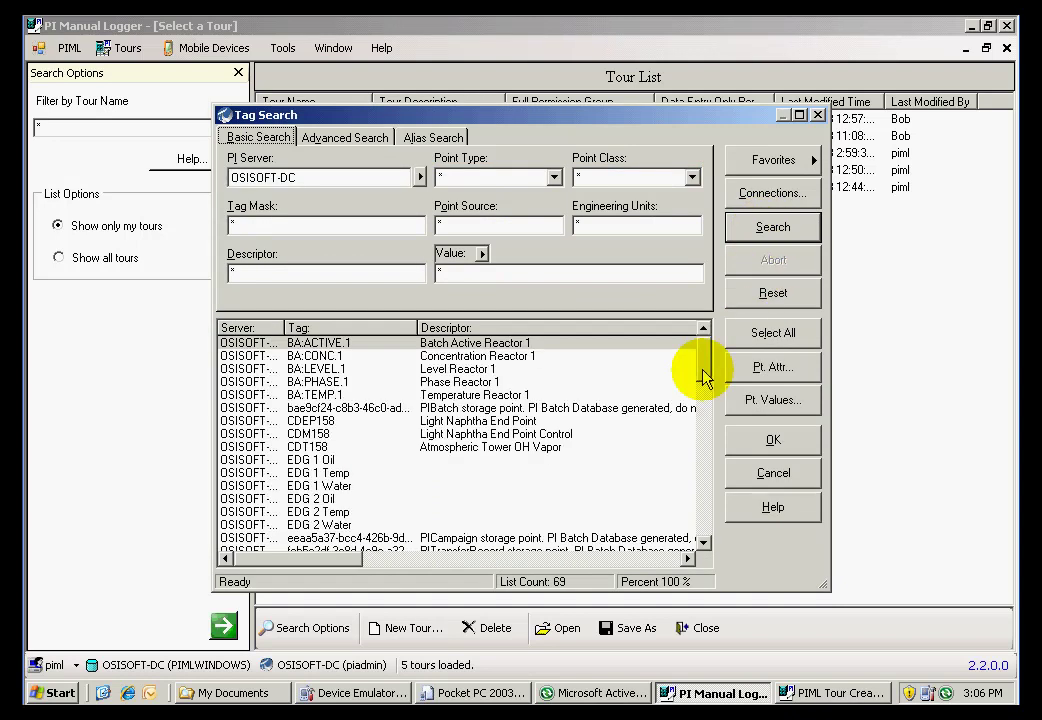
left_click_drag(705, 365, 707, 441)
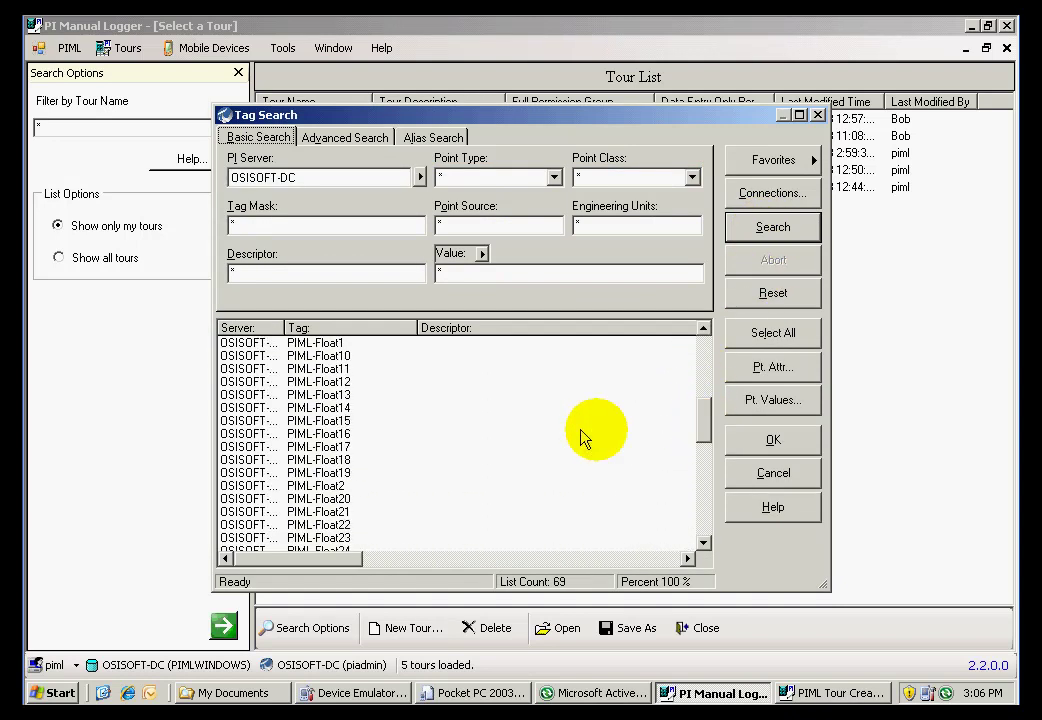
left_click_drag(358, 356, 360, 382)
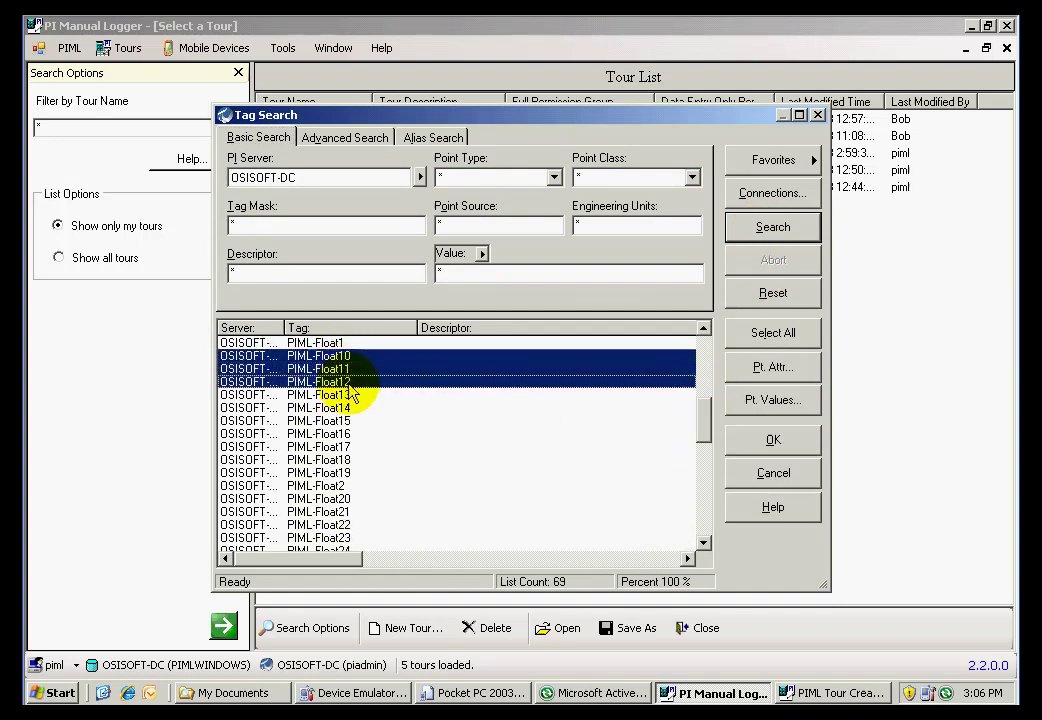
left_click(752, 446)
left_click(624, 521)
Give the tour an hourly clock schedule starting at 9 AM
left_click(620, 522)
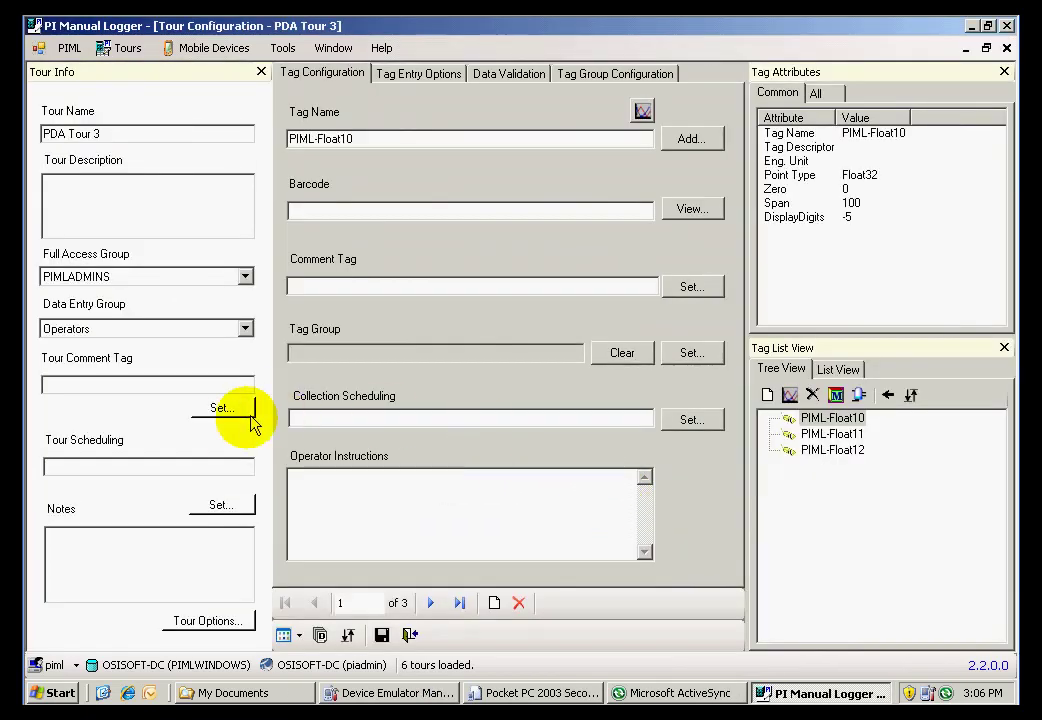
left_click(221, 505)
left_click(130, 233)
left_click(428, 262)
left_click(296, 298)
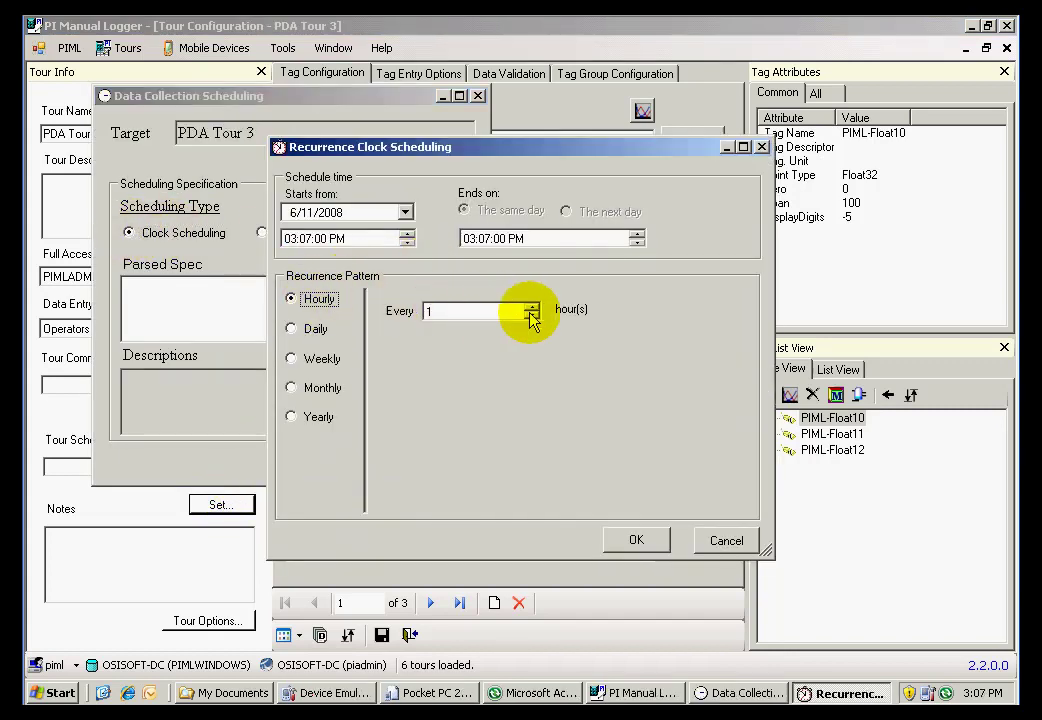
left_click(408, 244)
left_click(408, 243)
left_click(408, 243)
left_click(408, 243)
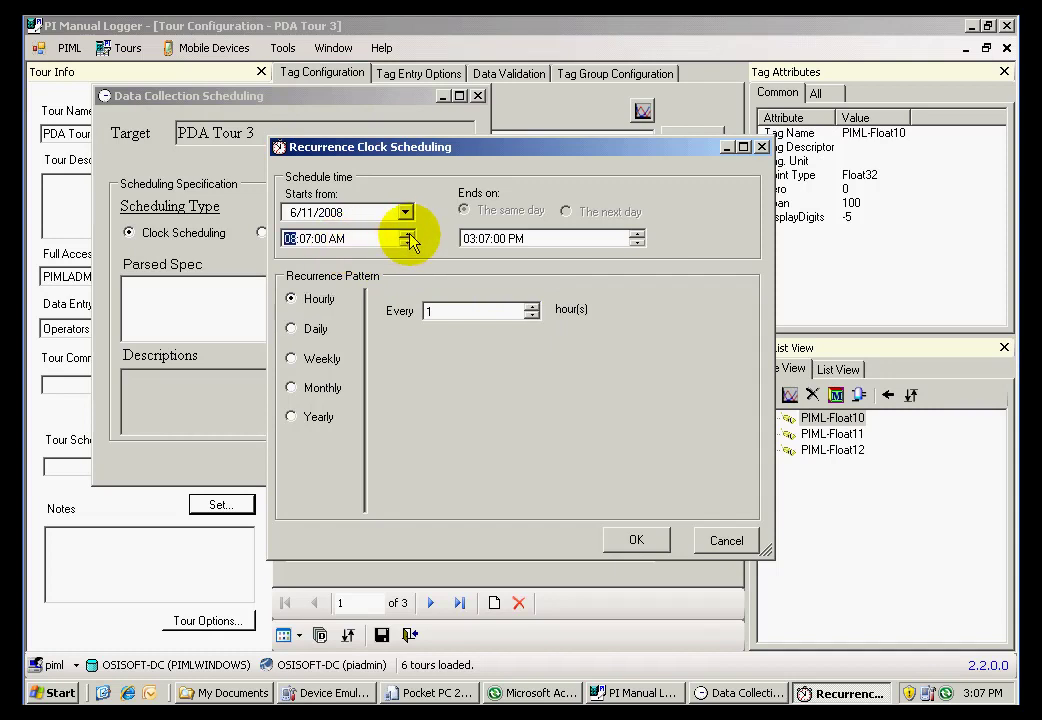
left_click(407, 234)
left_click(302, 239)
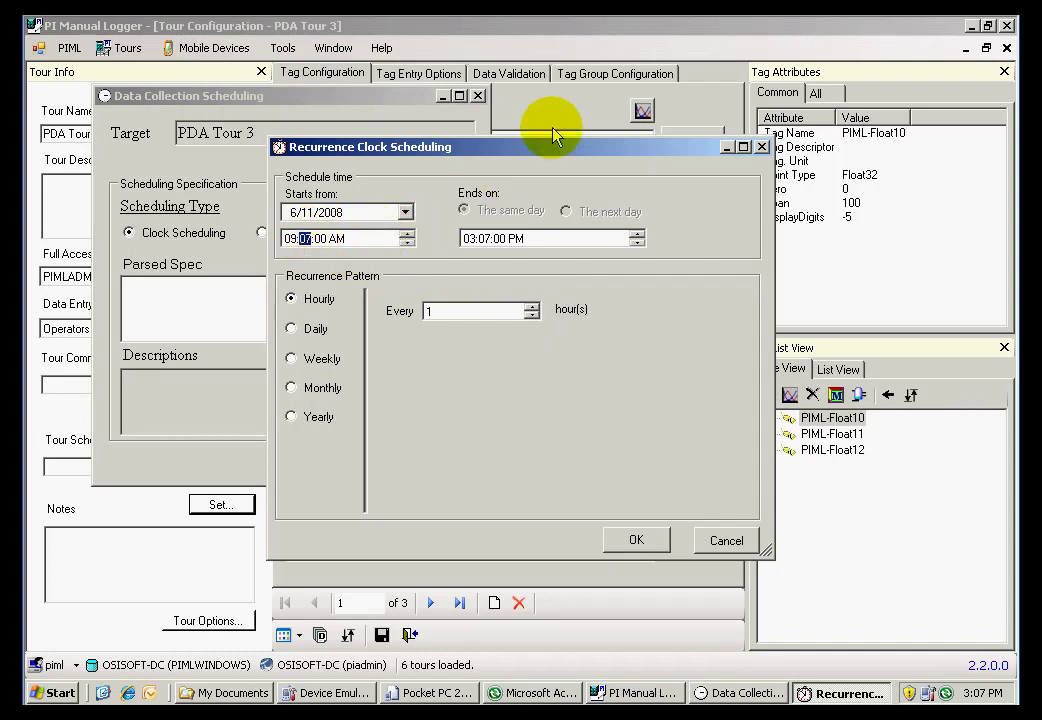
left_click(636, 540)
left_click(340, 466)
Set tour options: require approval for manual data and turn off automatic sending to PI
left_click(225, 621)
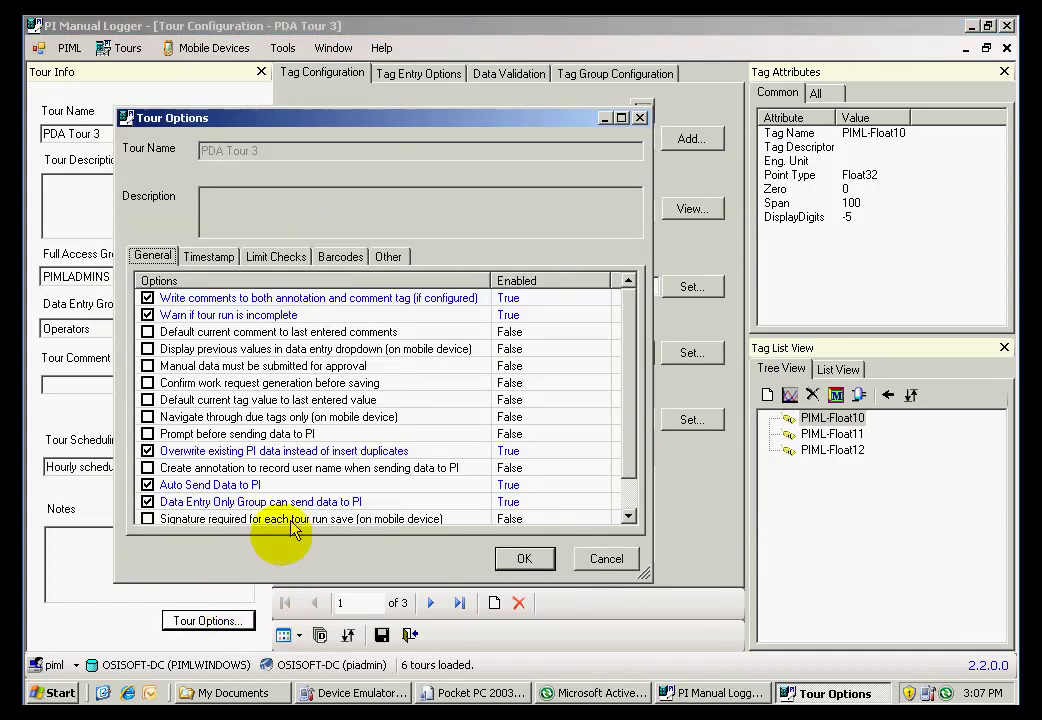
left_click(148, 298)
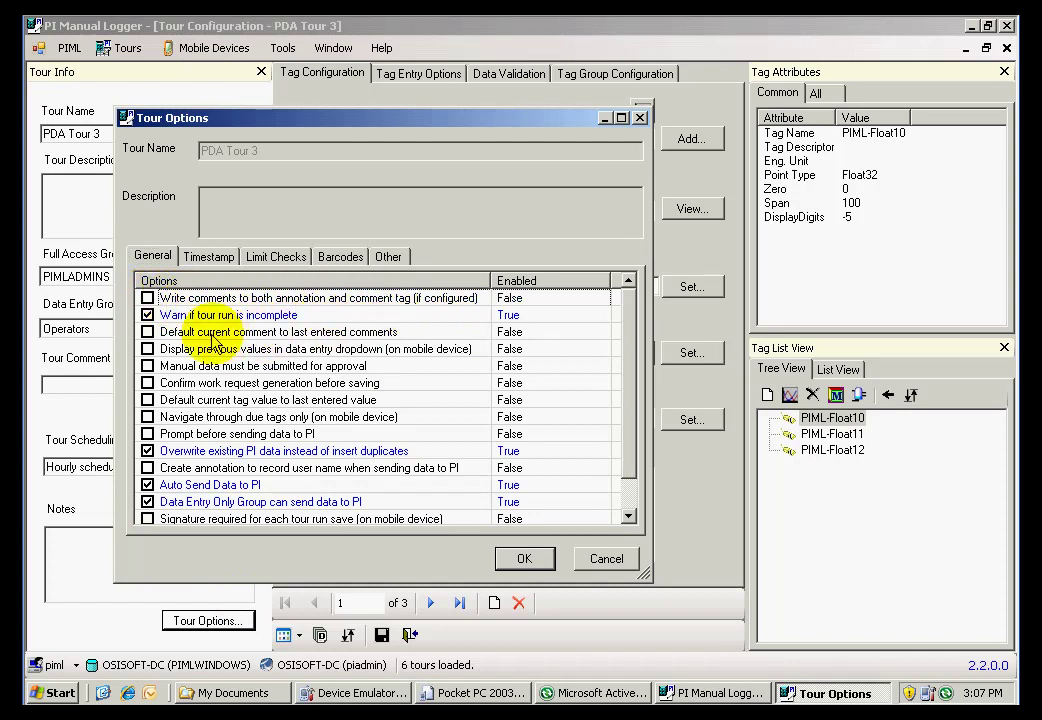
left_click(148, 366)
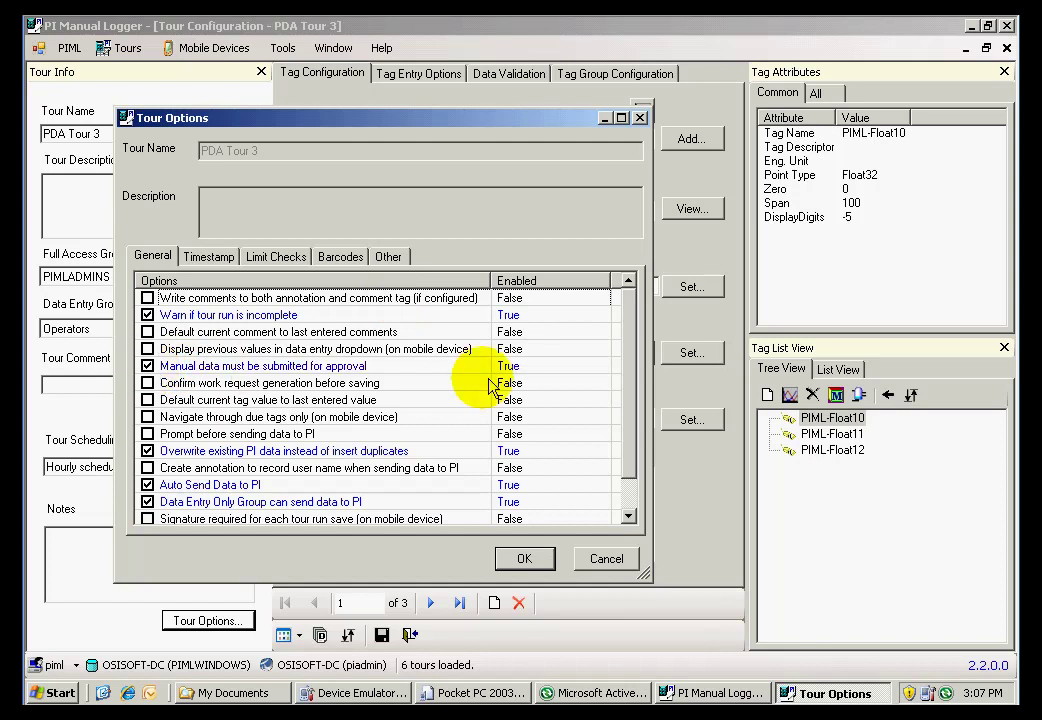
left_click_drag(623, 407, 625, 458)
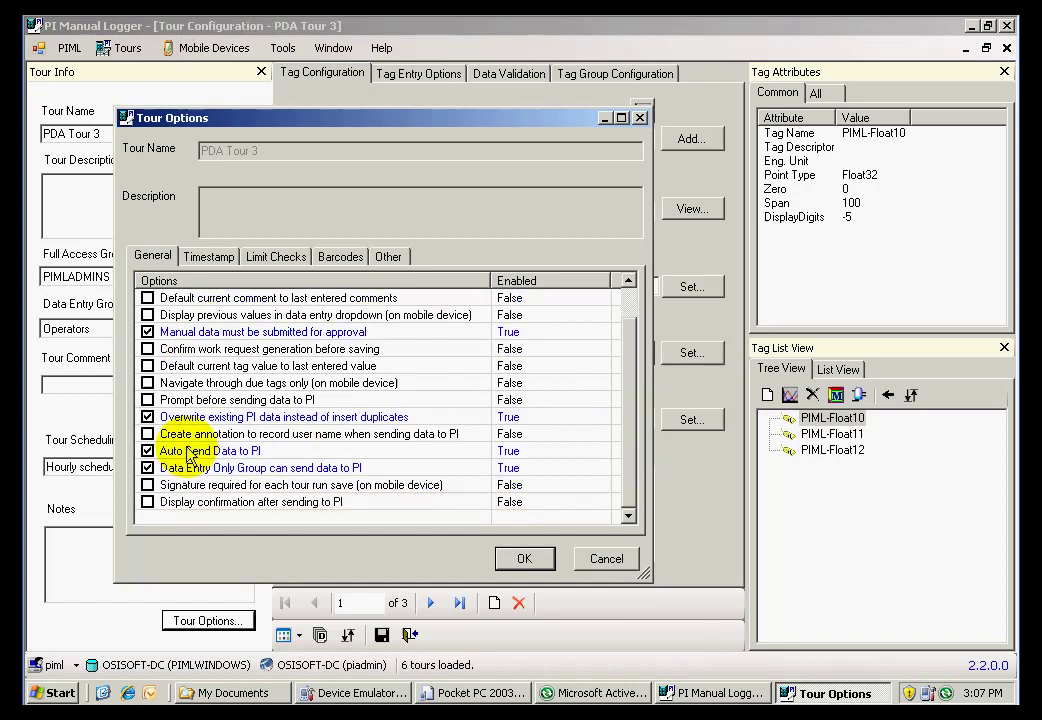
left_click(148, 451)
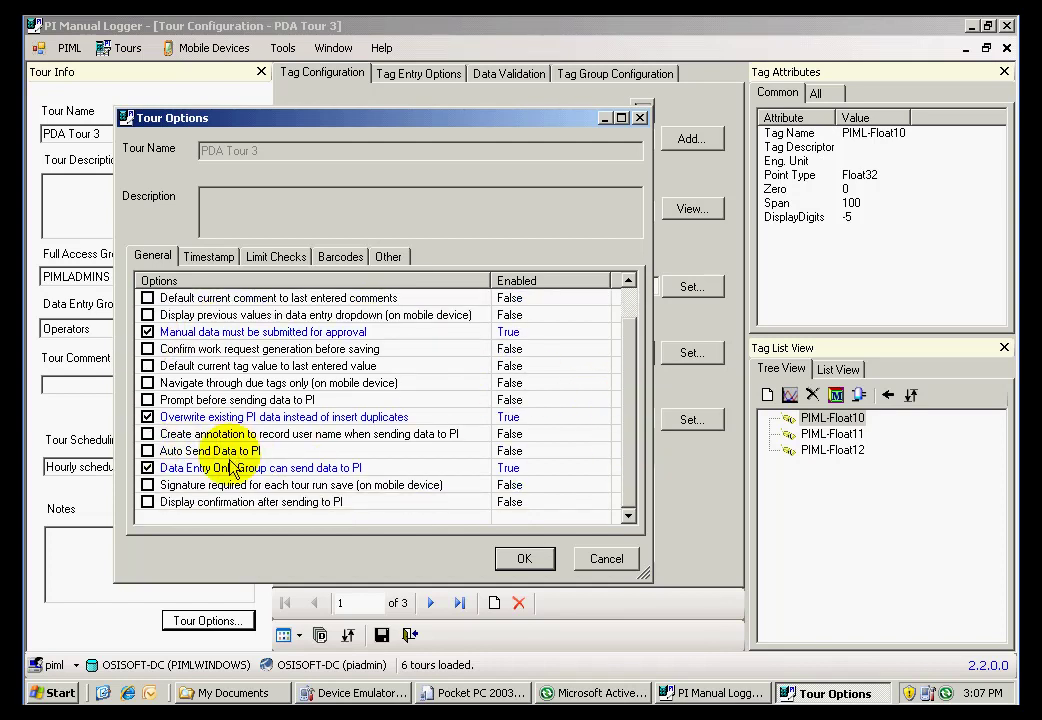
left_click(148, 467)
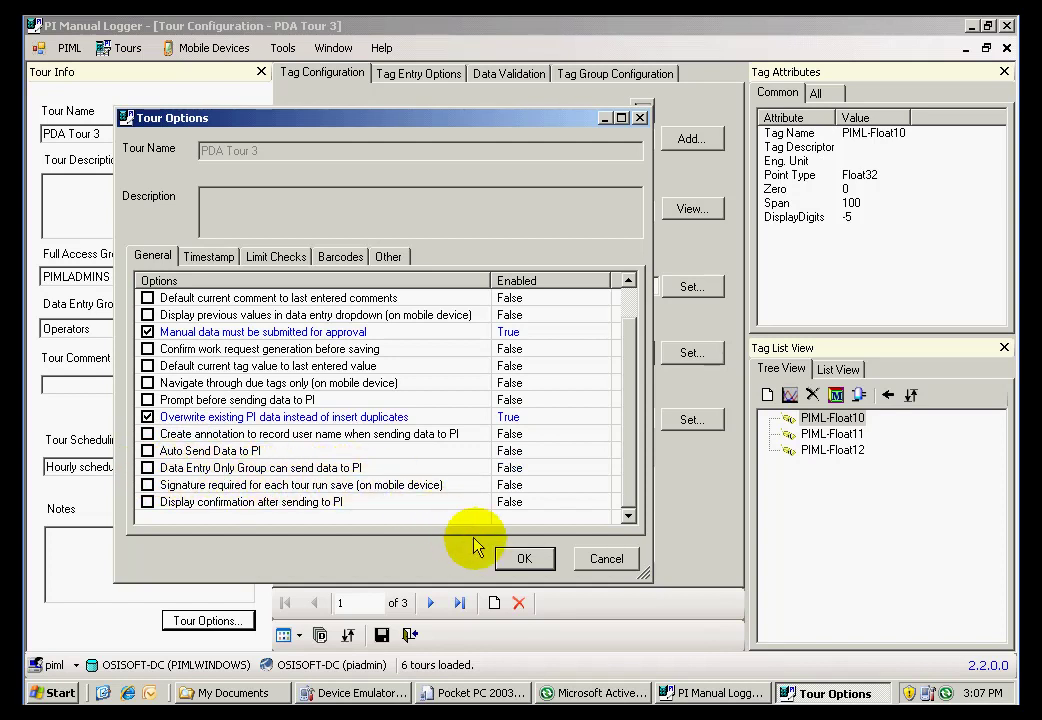
left_click(527, 560)
Give PIML-Float10 a low validation limit of 10
left_click(795, 420)
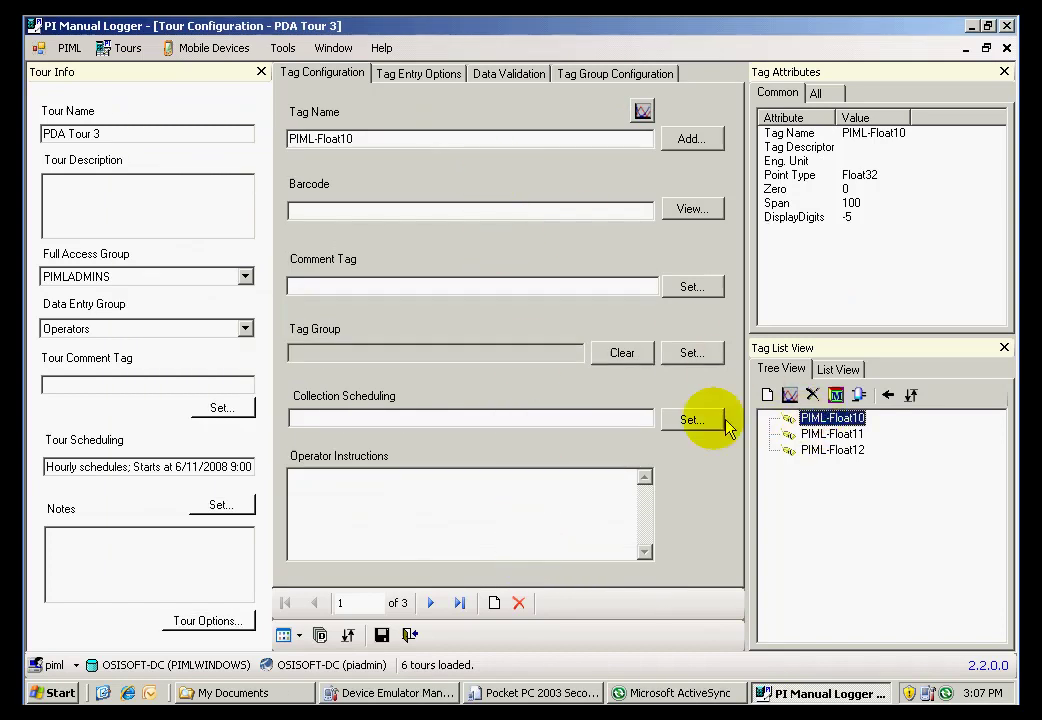
left_click(507, 80)
left_click(400, 202)
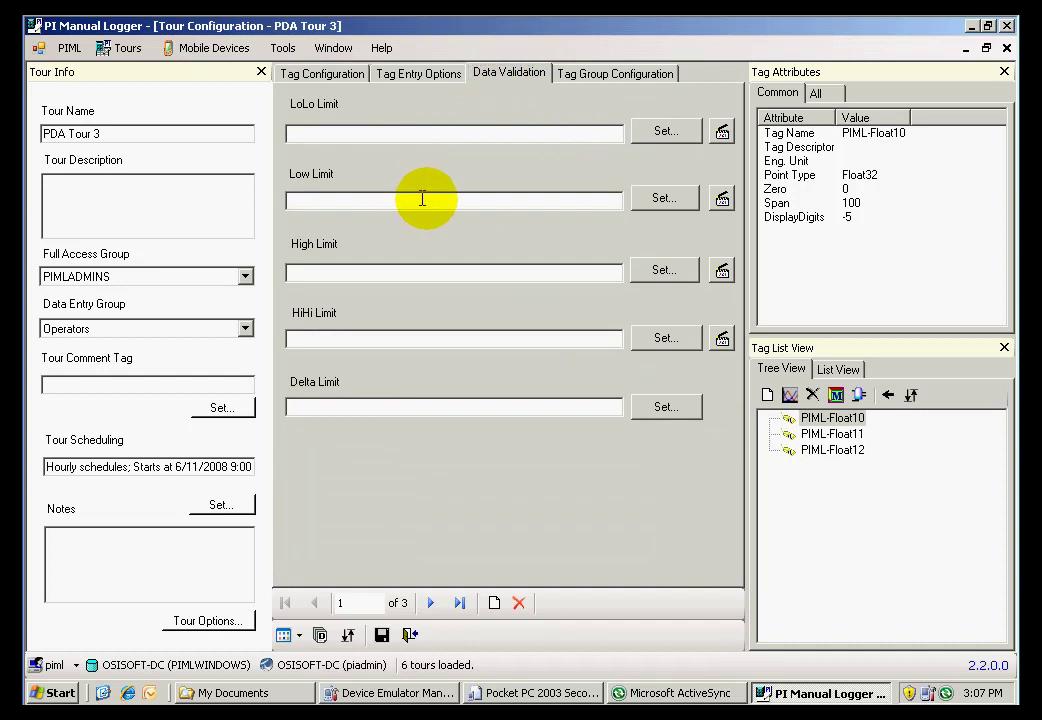
type("10")
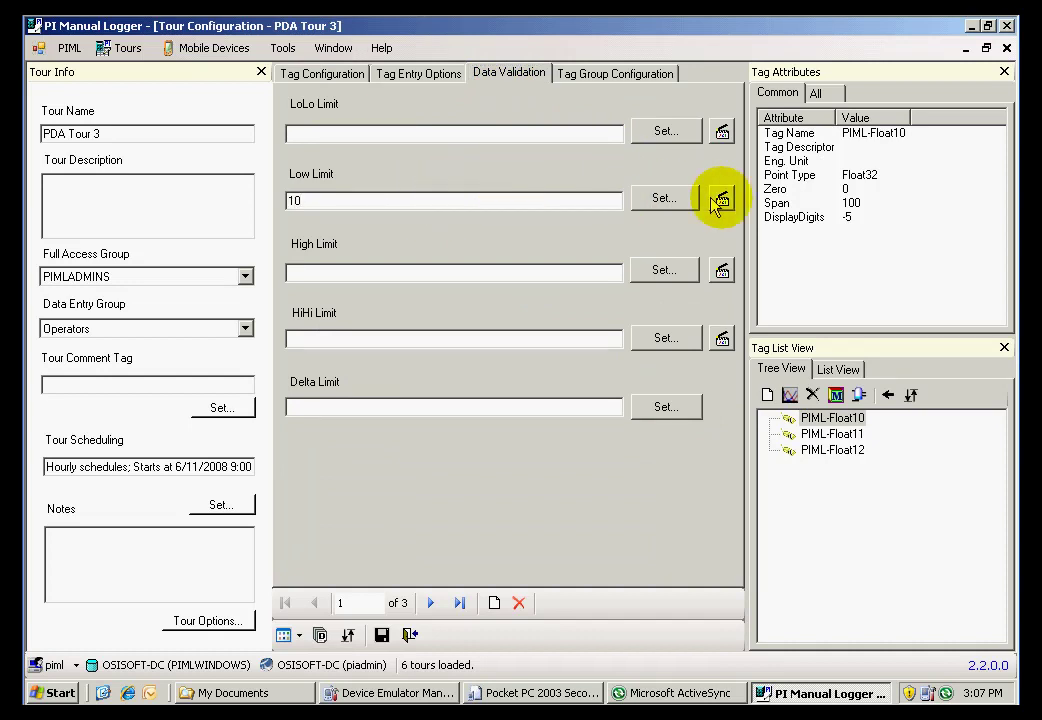
Require a comment when PIML-Float10's low limit is violated, then select PIML-Float12
left_click(722, 198)
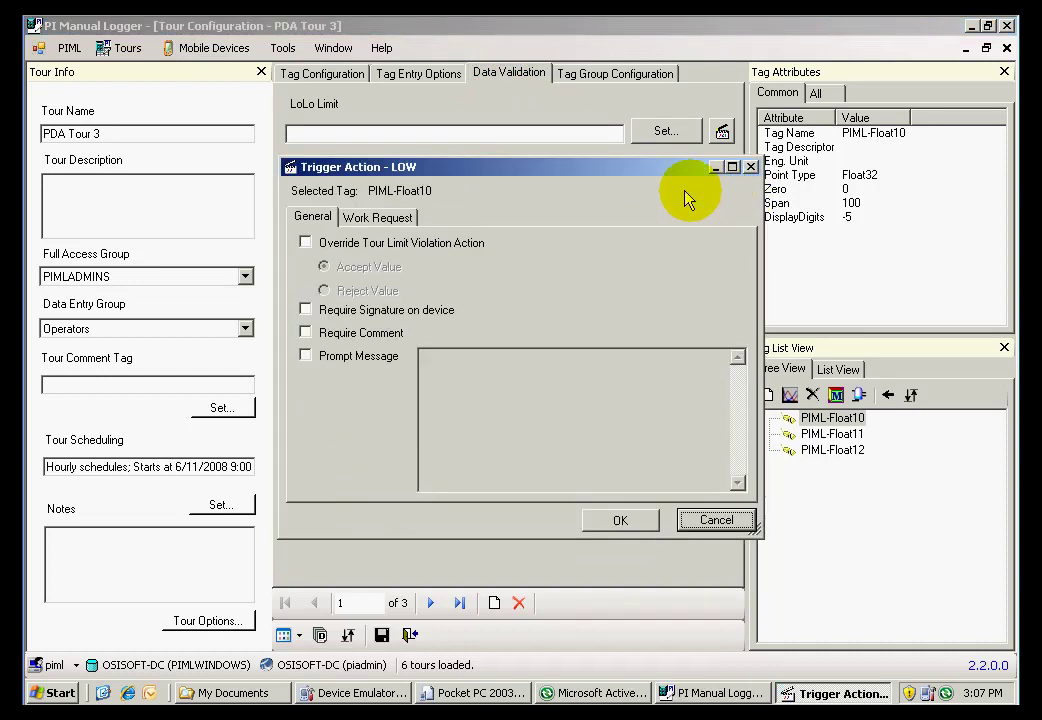
left_click(305, 333)
left_click(594, 526)
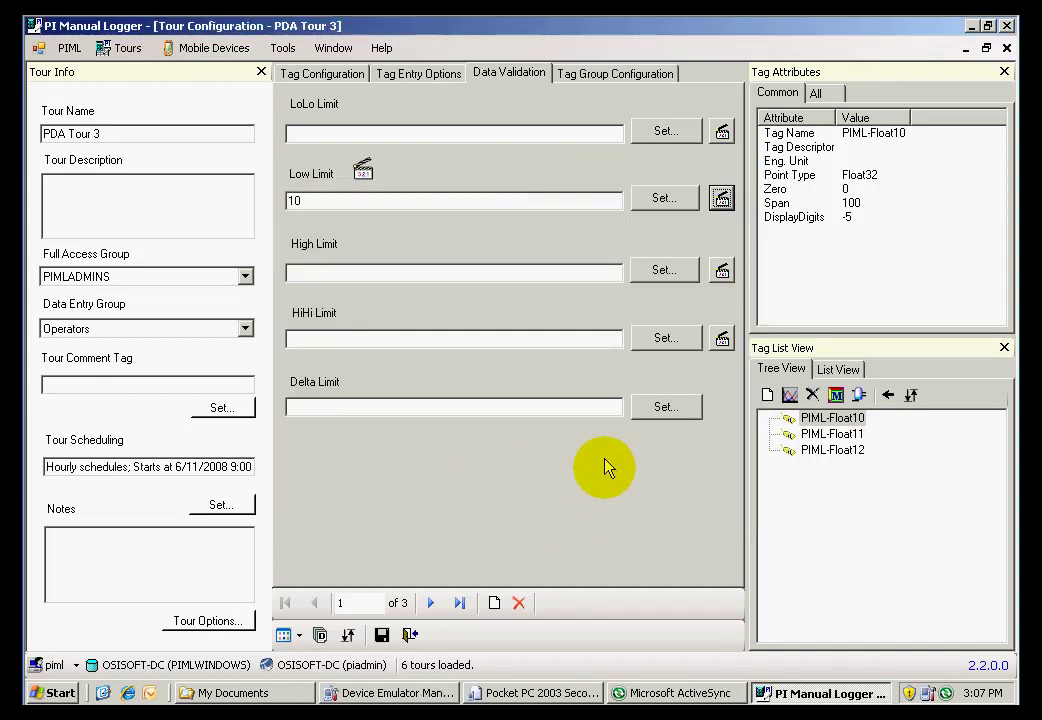
left_click(845, 455)
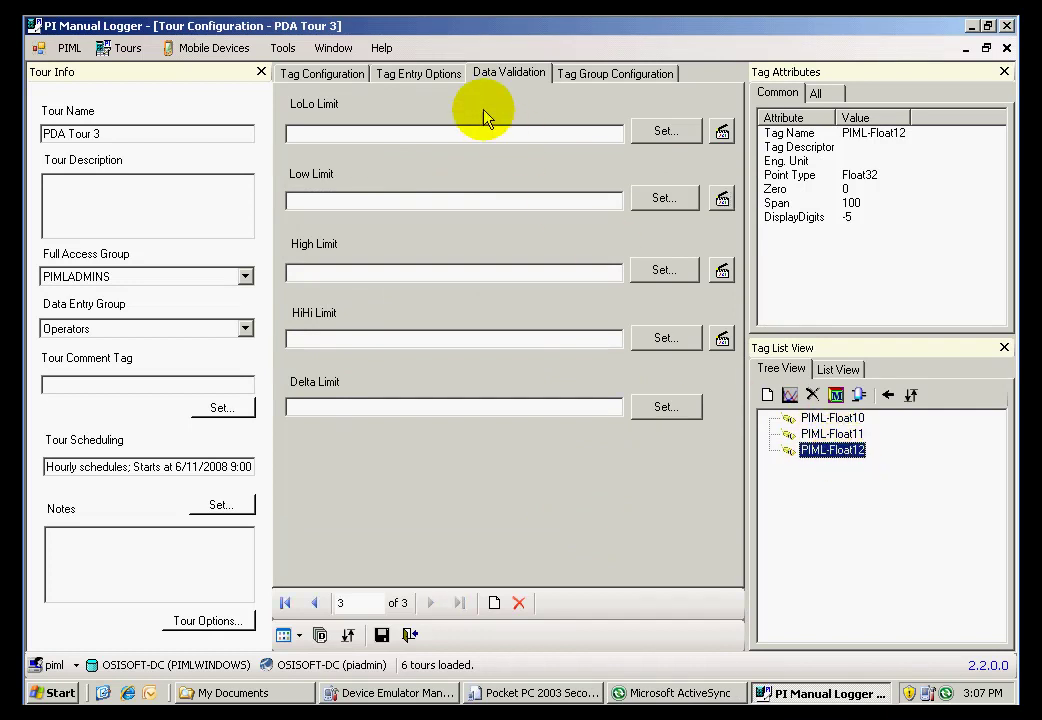
Enter PIML-Float12's condition if(CurrentValue("PIML-Float11")>50, CollectNow(), Skip())
left_click(433, 86)
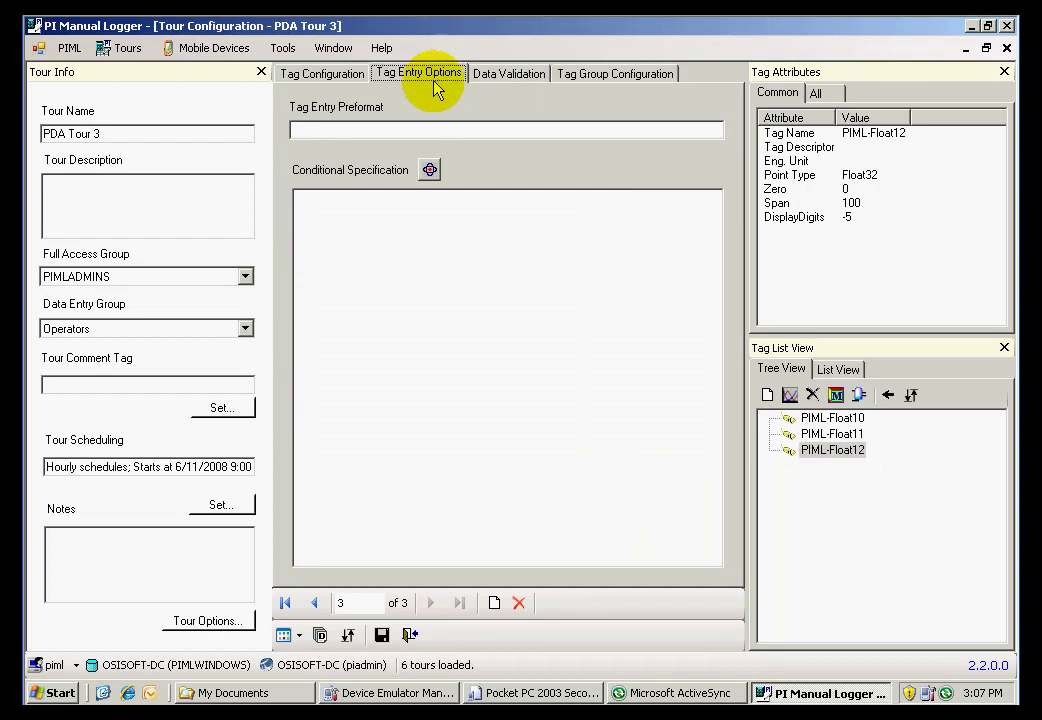
left_click(391, 205)
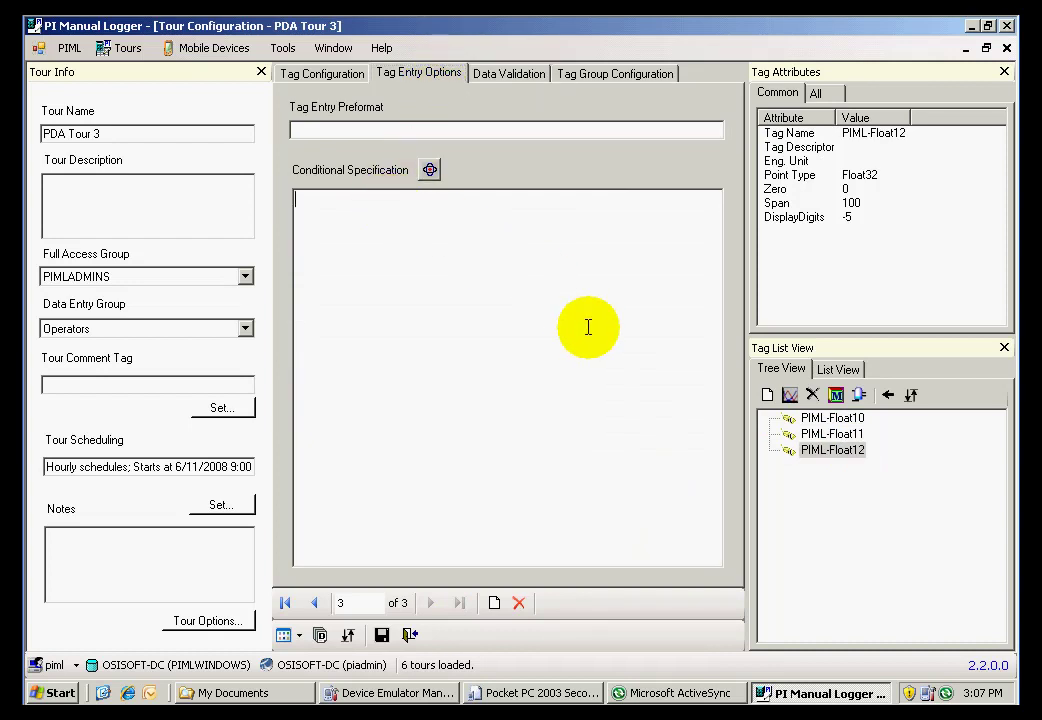
type("if(")
type("Current ")
type("Value(")
type("PIML")
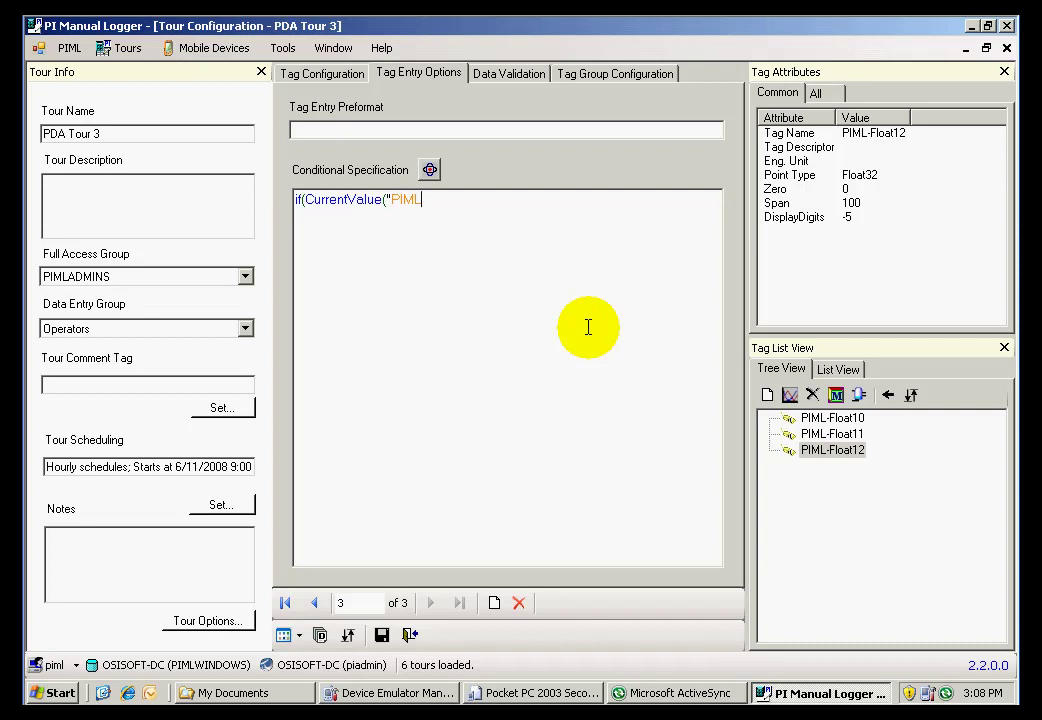
type("-Float11\")>")
type("50, Coll")
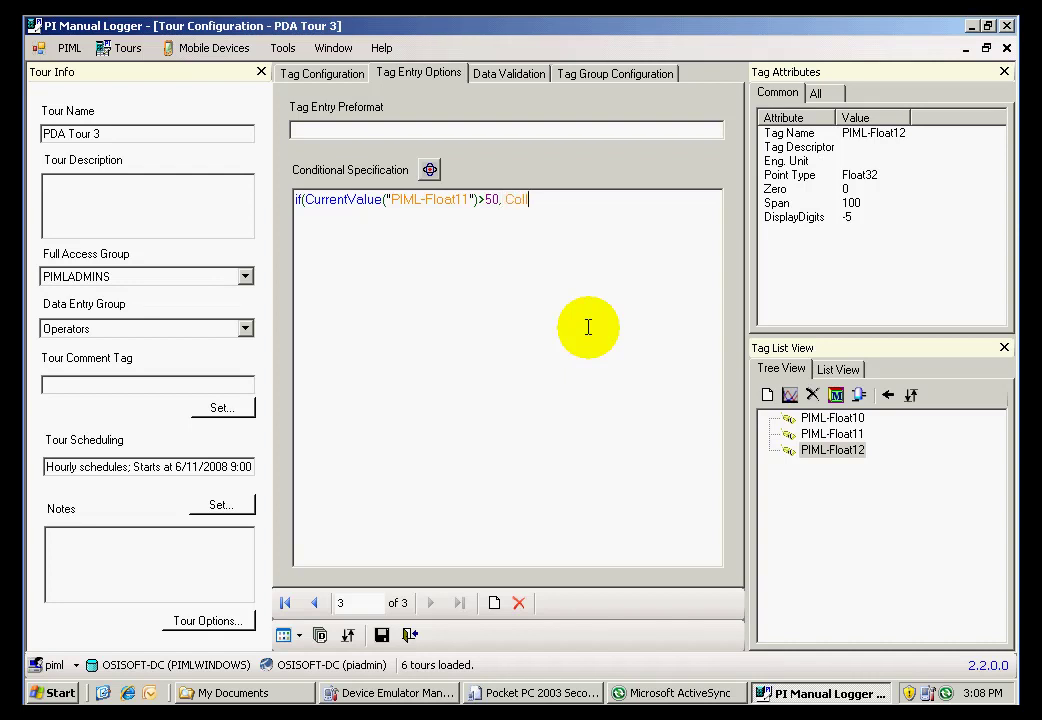
type("en")
type("(),")
type(" Skip")
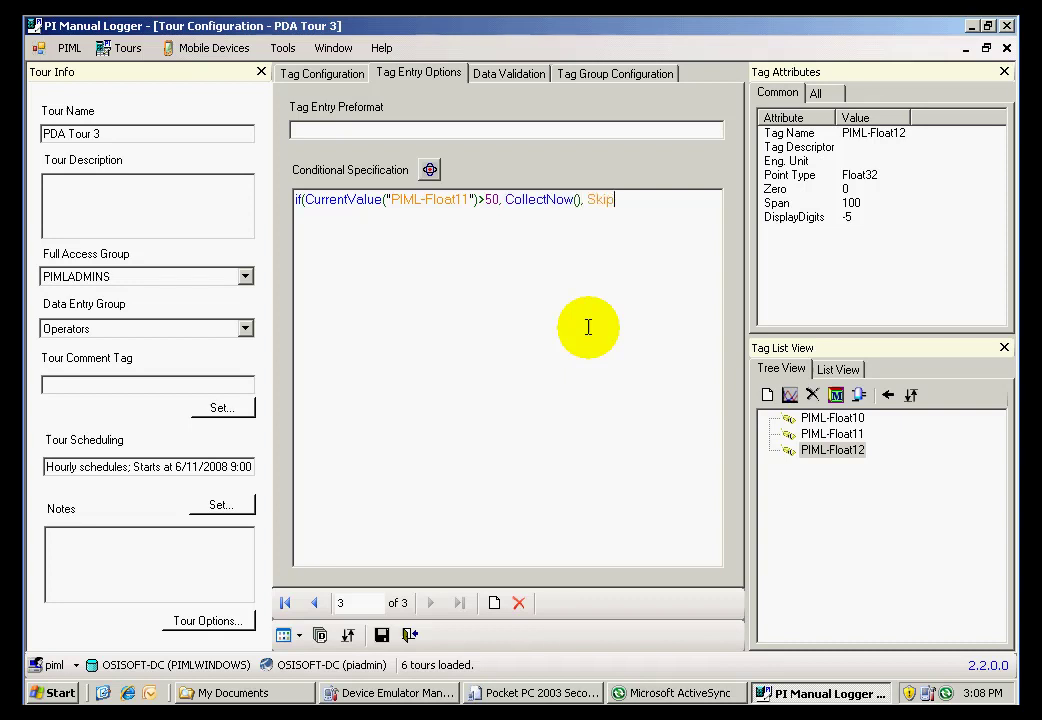
type("(")
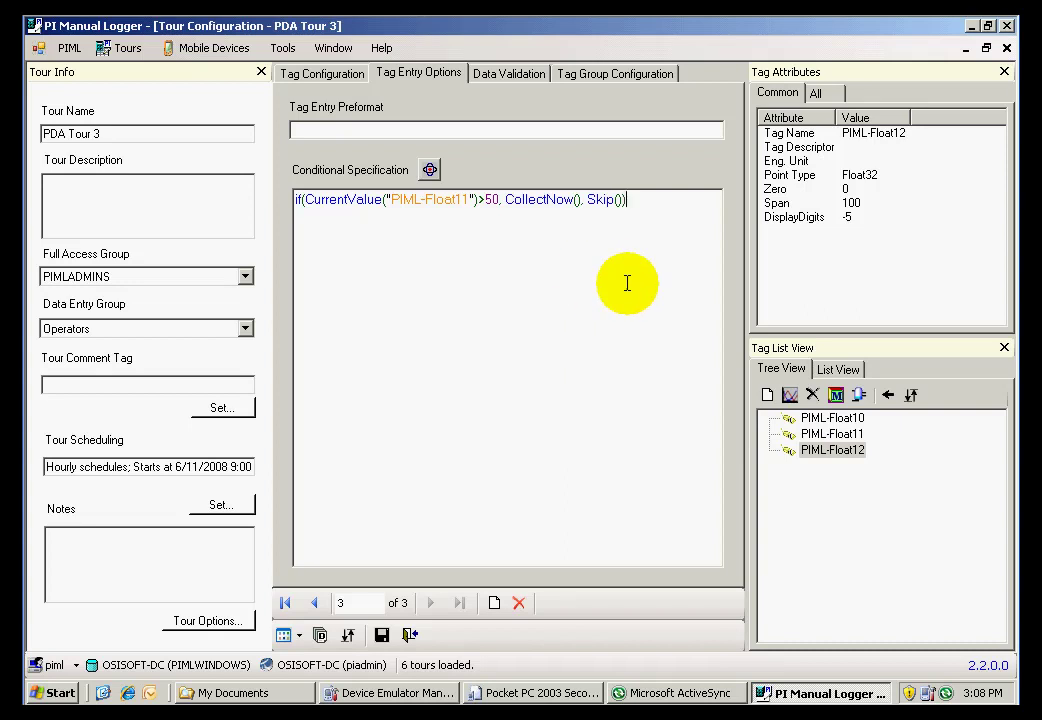
Save the PDA Tour 3 configuration and close the tour
left_click(381, 634)
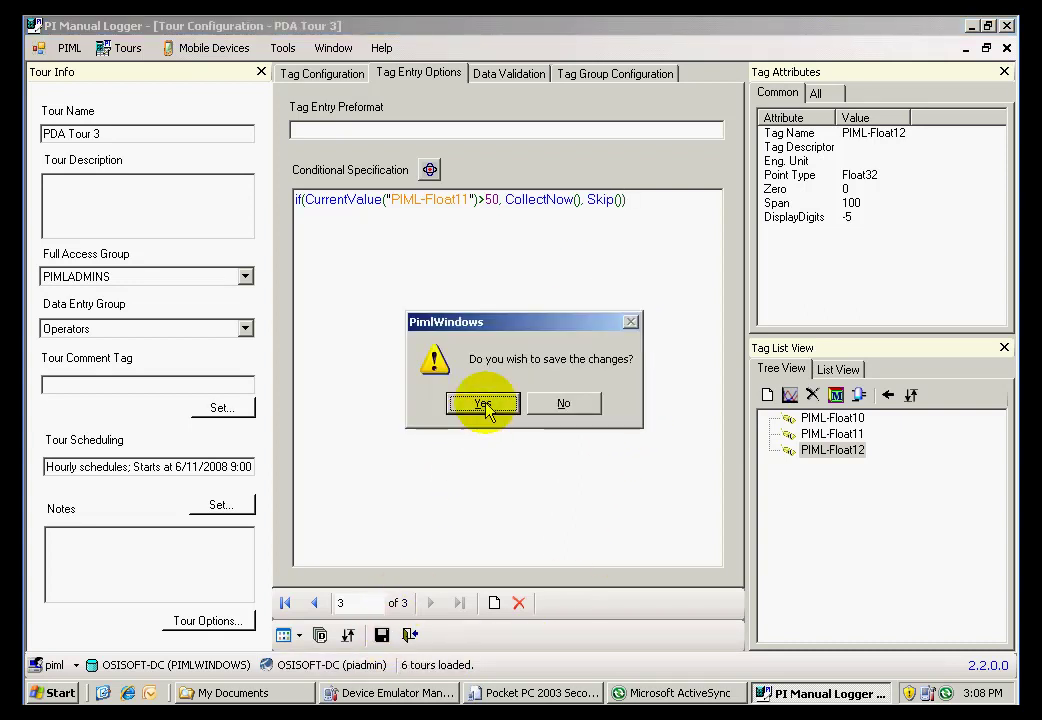
left_click(479, 410)
left_click(410, 635)
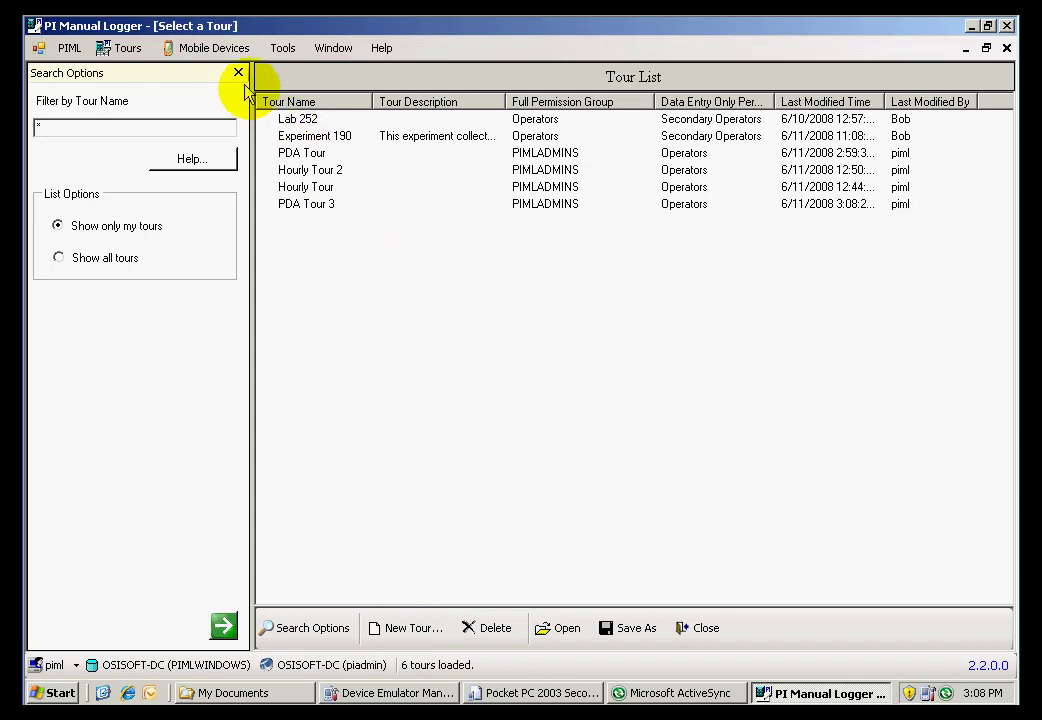
Open Mobile Devices > Device Data Transfer and adjust the console window and lists
left_click(218, 57)
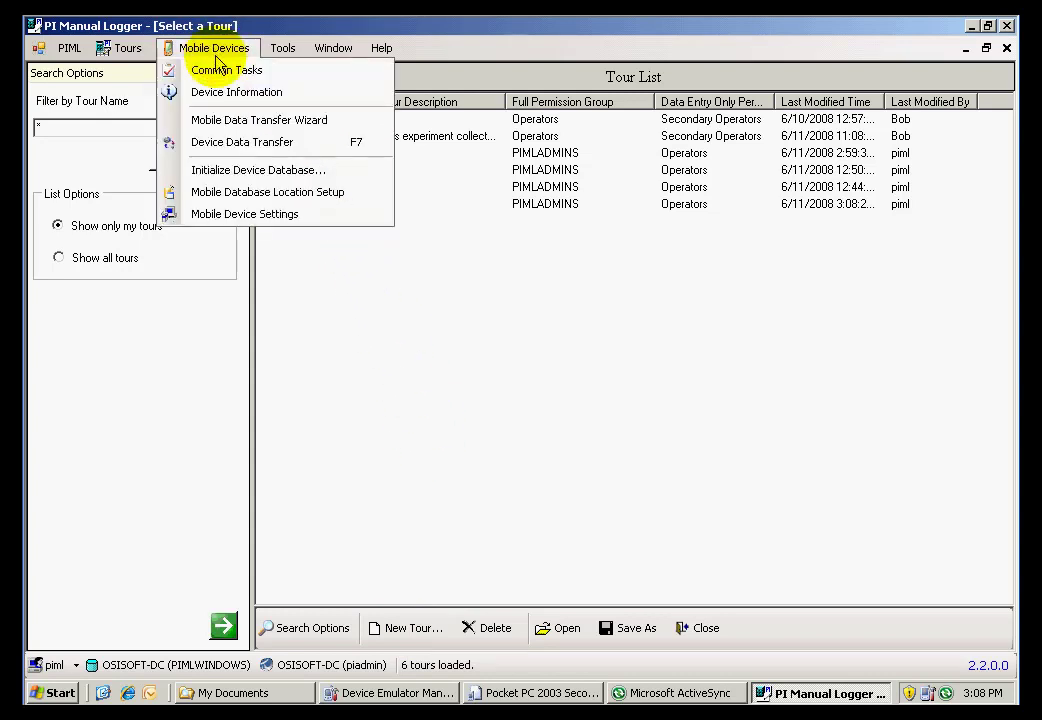
left_click(235, 145)
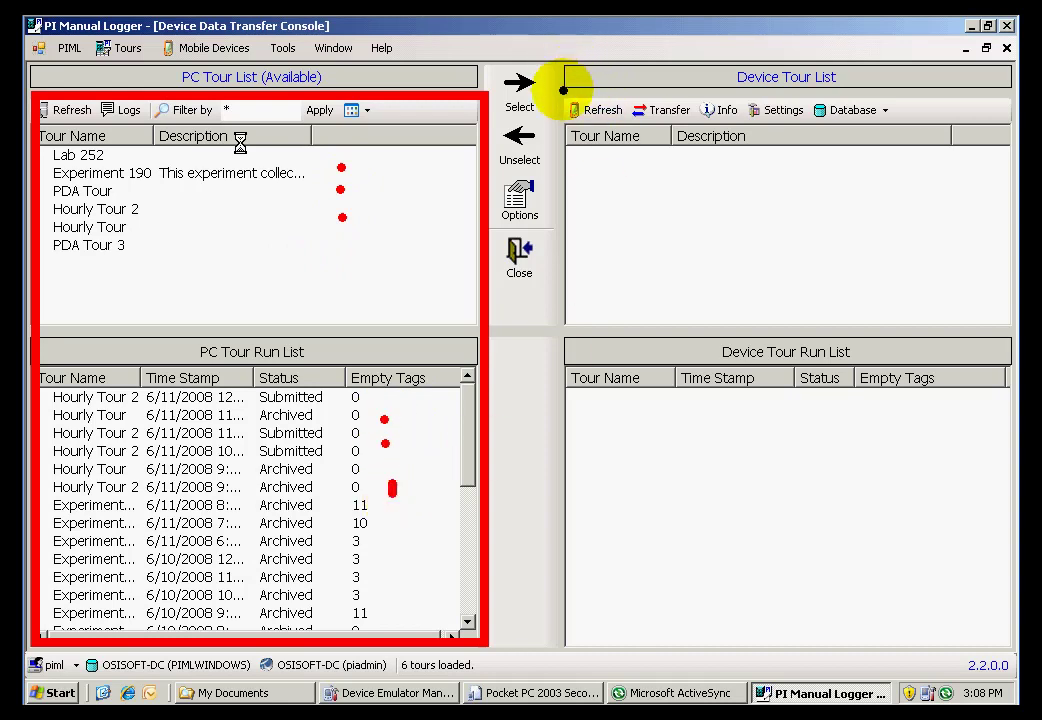
left_click_drag(567, 92, 1012, 660)
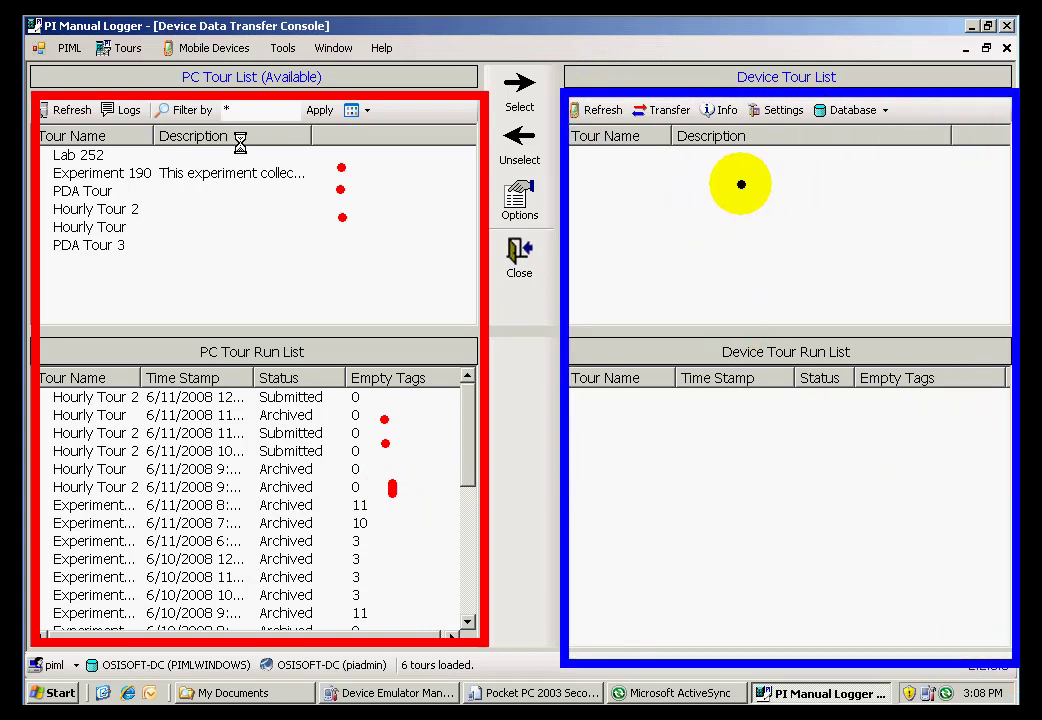
left_click(745, 177)
left_click(749, 213)
left_click(758, 423)
left_click(758, 451)
left_click(758, 477)
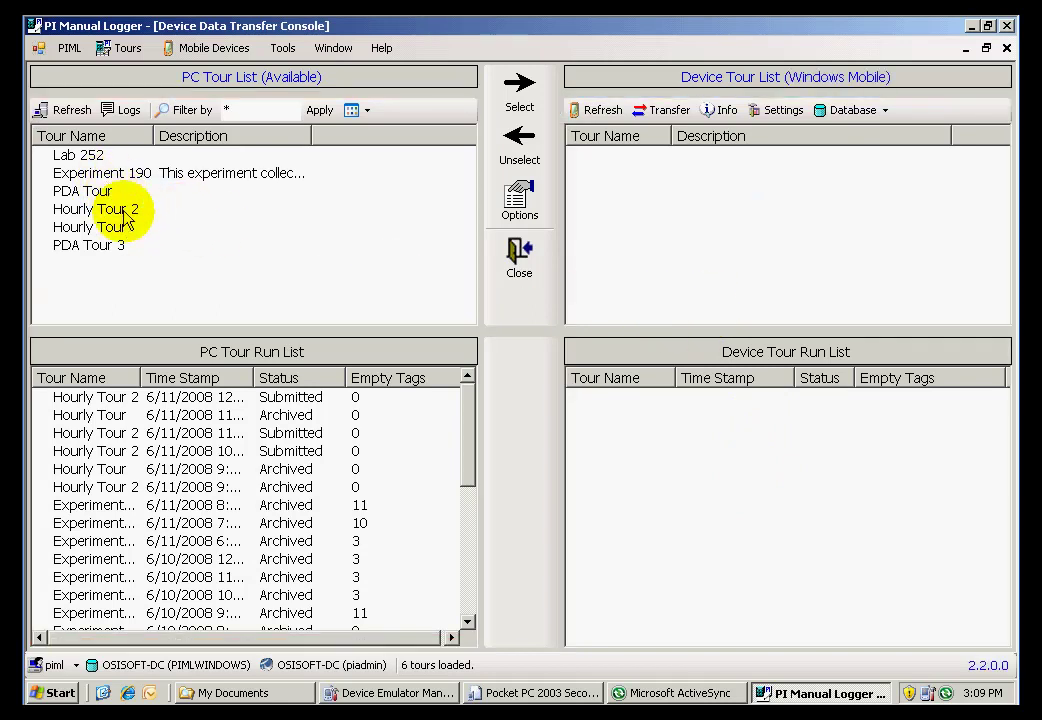
Add PDA Tour 3 to the Device Tour List and check the Pocket PC emulator
left_click(108, 250)
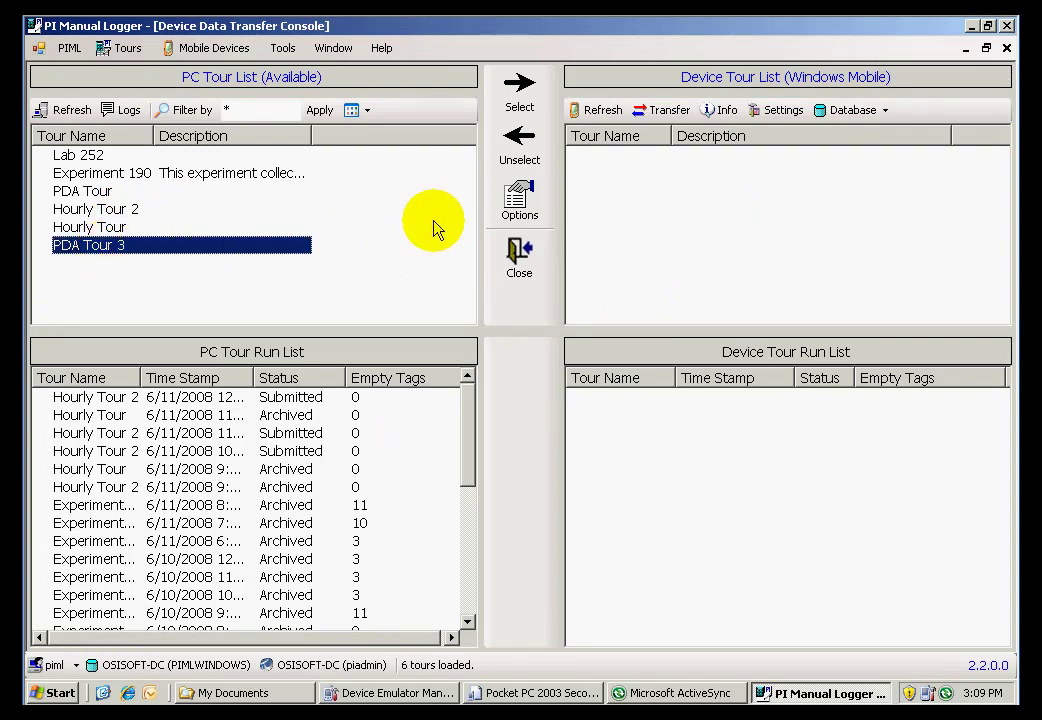
left_click(517, 84)
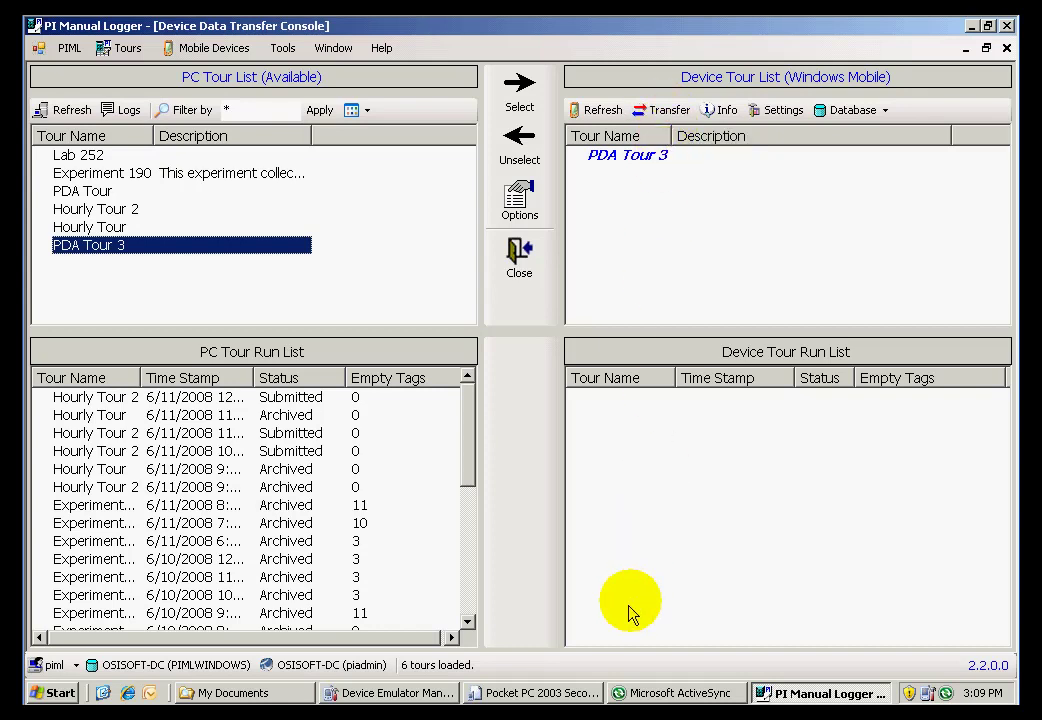
left_click(415, 695)
left_click(483, 697)
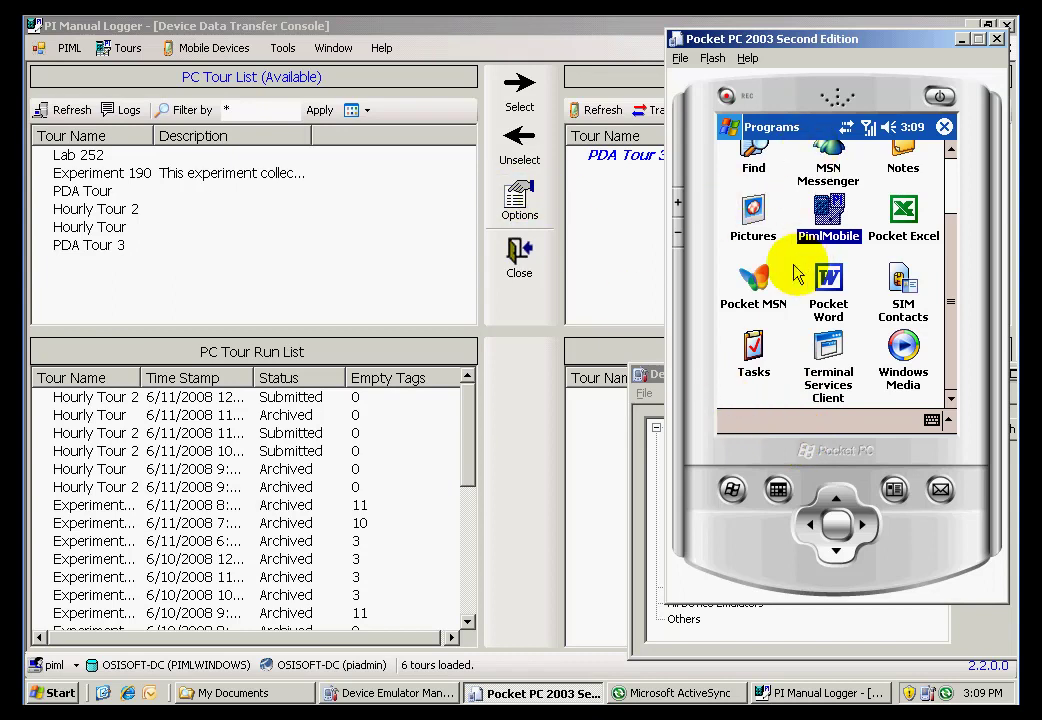
left_click(545, 32)
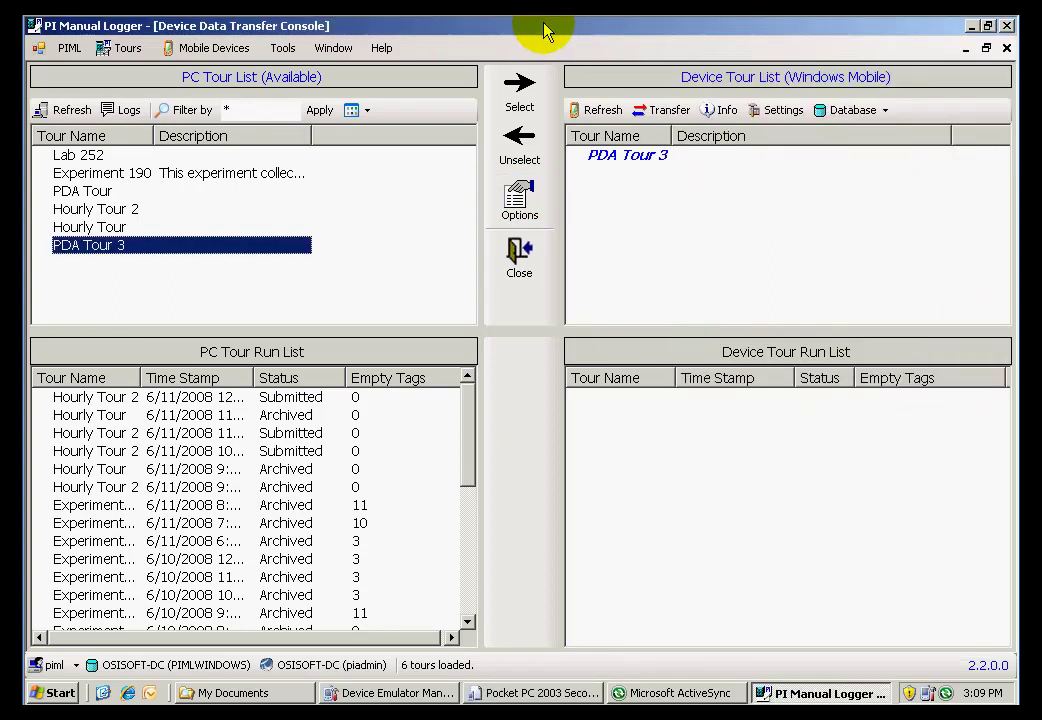
Transfer the queued PDA Tour 3 to the device and close the finished progress report
left_click(675, 115)
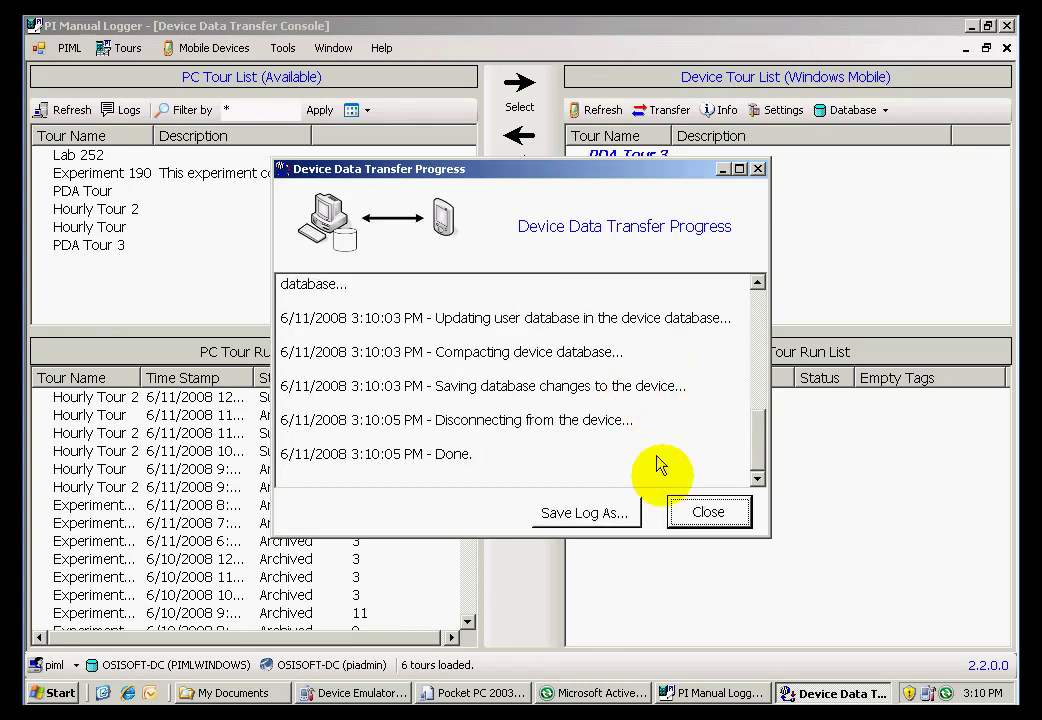
left_click(700, 518)
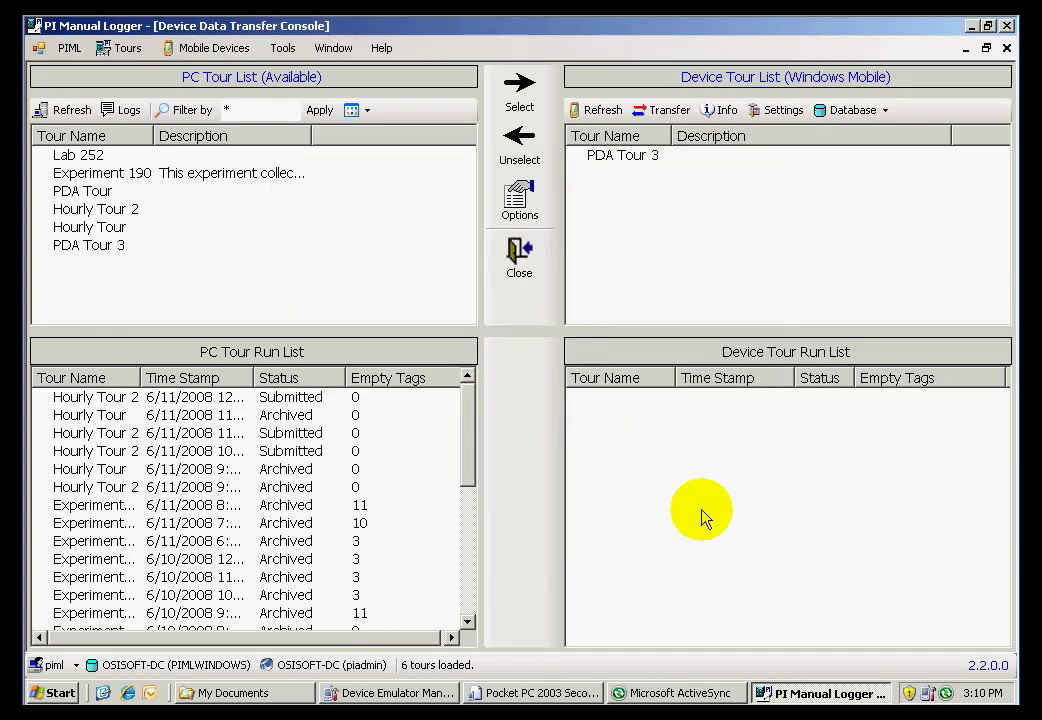